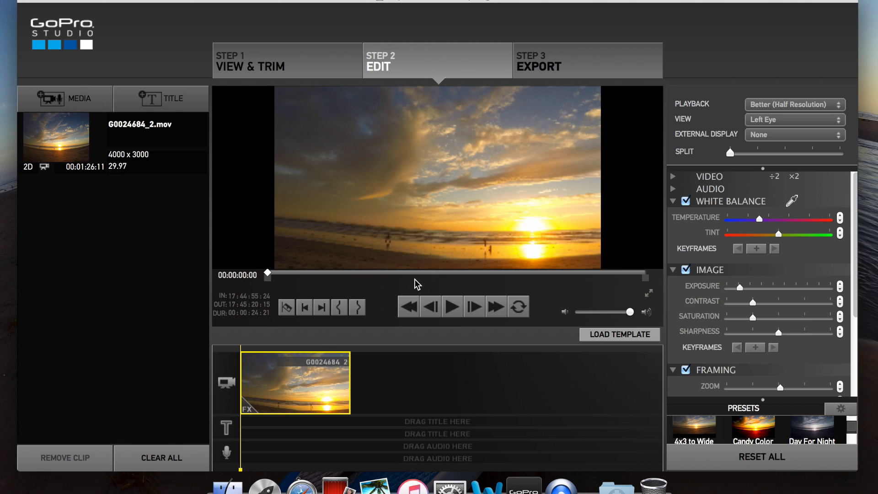
- Step between the sunset clip's start and end Framing keyframes, then move the playhead to the clip's end
{"action": "scroll", "coordinate": [723, 352], "scroll_direction": "down", "scroll_amount": 4}
{"action": "scroll", "coordinate": [722, 357], "scroll_direction": "down", "scroll_amount": 1}
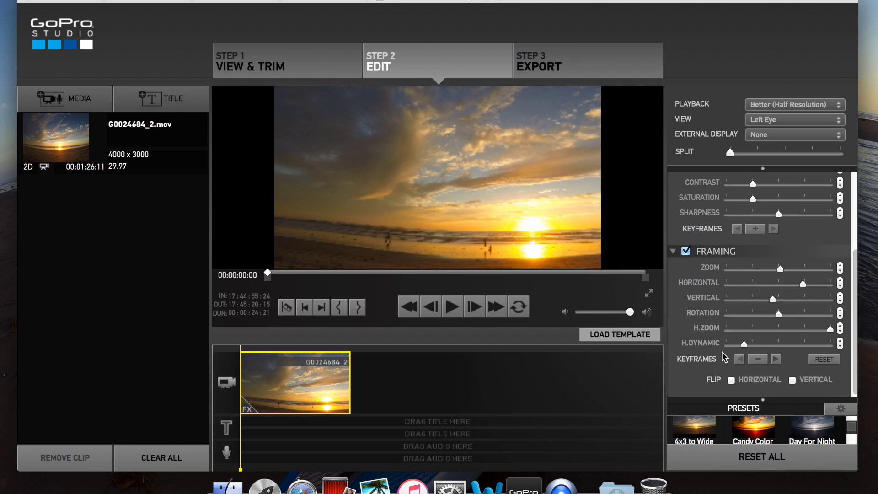
{"action": "left_click", "coordinate": [775, 360]}
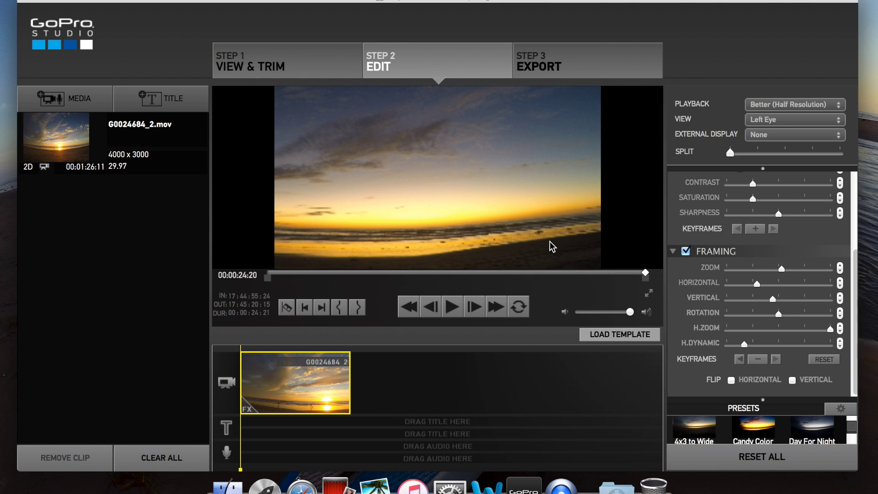
{"action": "left_click", "coordinate": [738, 359]}
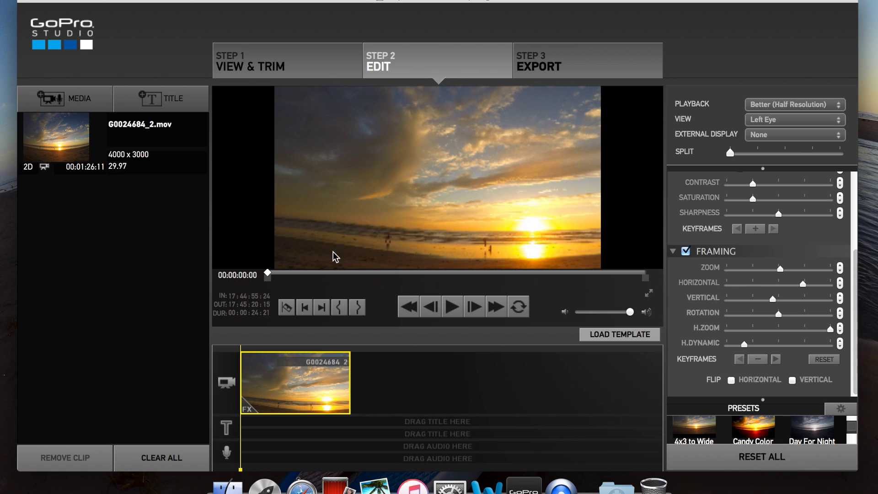
{"action": "left_click", "coordinate": [772, 359]}
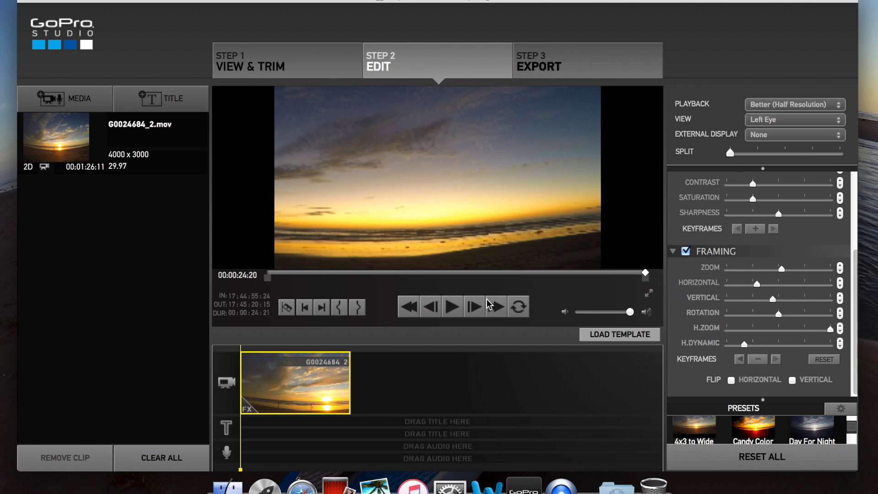
{"action": "left_click", "coordinate": [421, 361]}
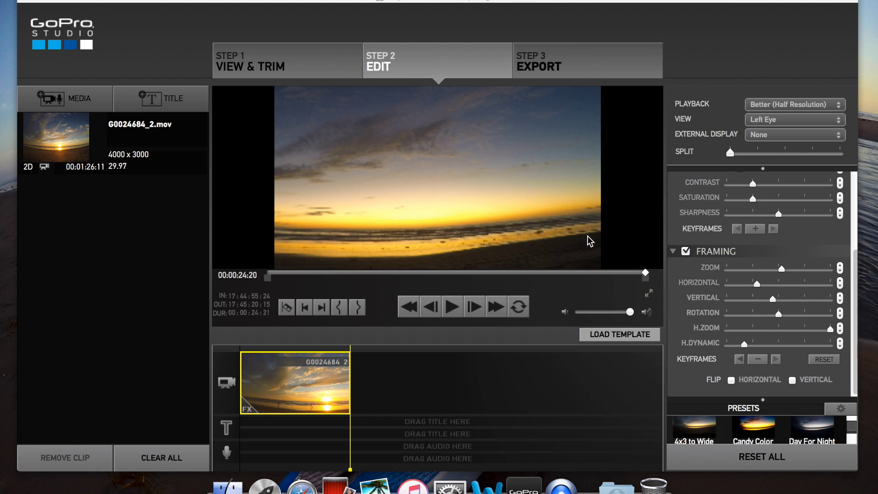
{"action": "scroll", "coordinate": [686, 251], "scroll_direction": "up", "scroll_amount": 3}
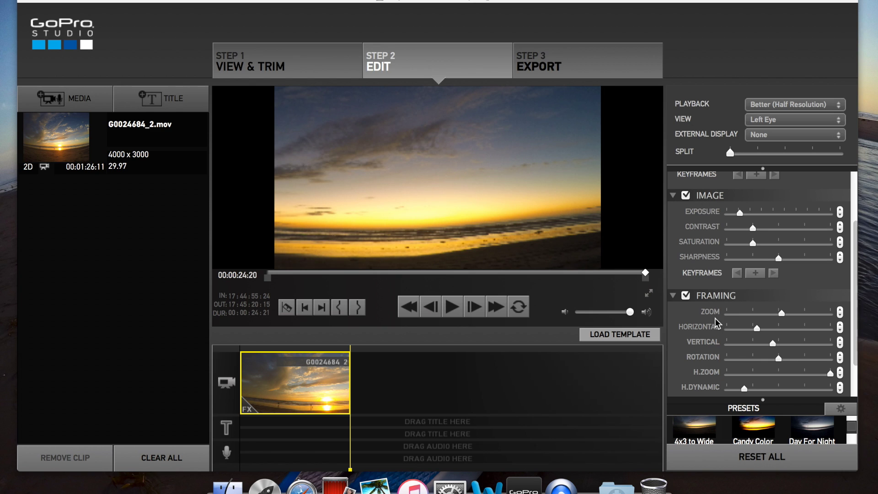
{"action": "scroll", "coordinate": [715, 317], "scroll_direction": "down", "scroll_amount": 3}
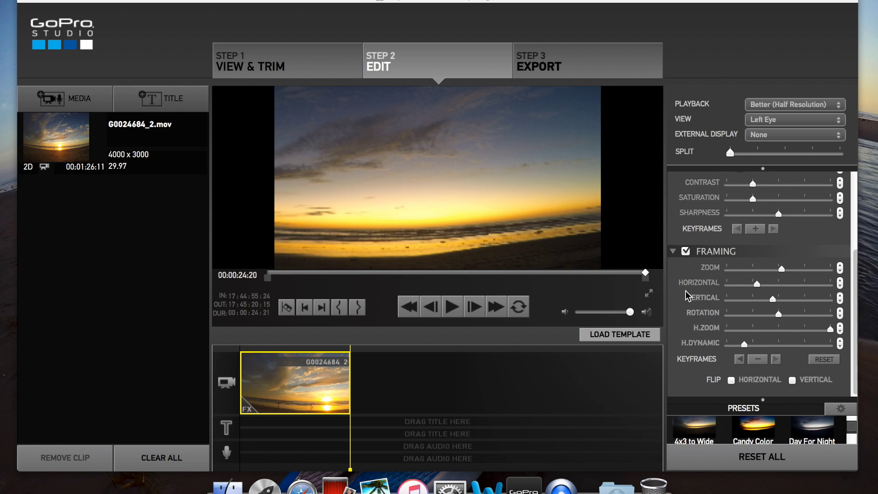
{"action": "scroll", "coordinate": [717, 239], "scroll_direction": "up", "scroll_amount": 8}
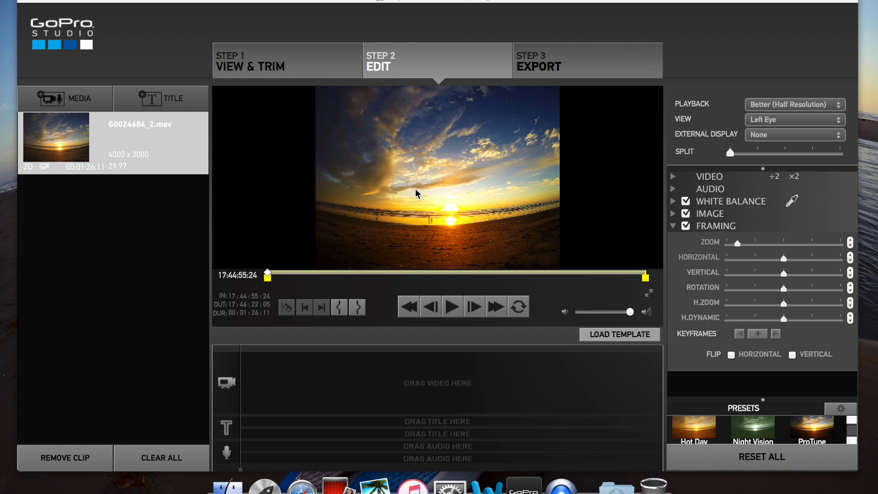
- Place the sunset clip G0024684_2.mov on the video track and select it
{"action": "mouse_move", "coordinate": [63, 136]}
{"action": "left_mouse_down"}
{"action": "mouse_move", "coordinate": [197, 301]}
{"action": "mouse_move", "coordinate": [295, 386]}
{"action": "mouse_move", "coordinate": [275, 385]}
{"action": "left_mouse_up"}
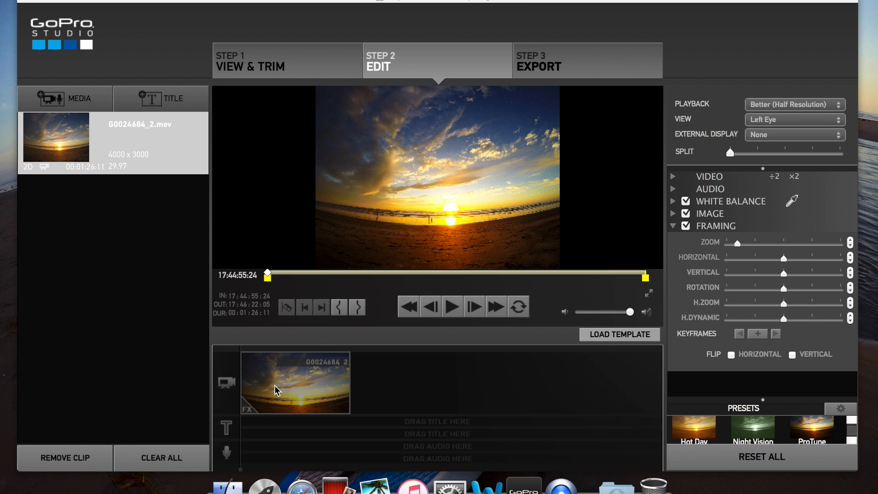
{"action": "left_click", "coordinate": [290, 386]}
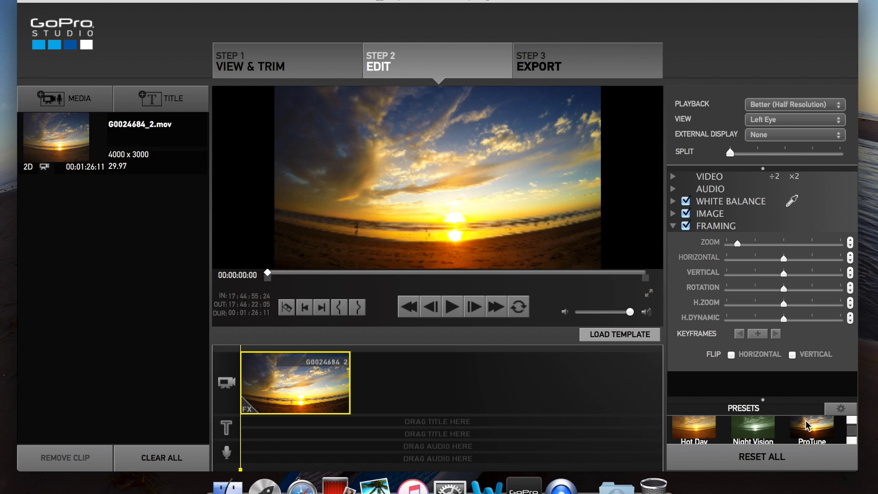
{"action": "scroll", "coordinate": [813, 430], "scroll_direction": "down", "scroll_amount": 3}
{"action": "scroll", "coordinate": [807, 437], "scroll_direction": "up", "scroll_amount": 5}
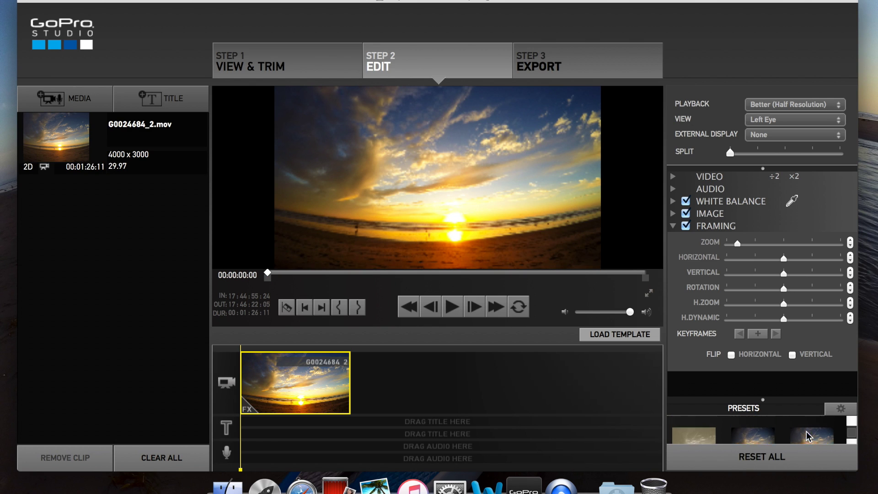
{"action": "scroll", "coordinate": [805, 431], "scroll_direction": "up", "scroll_amount": 3}
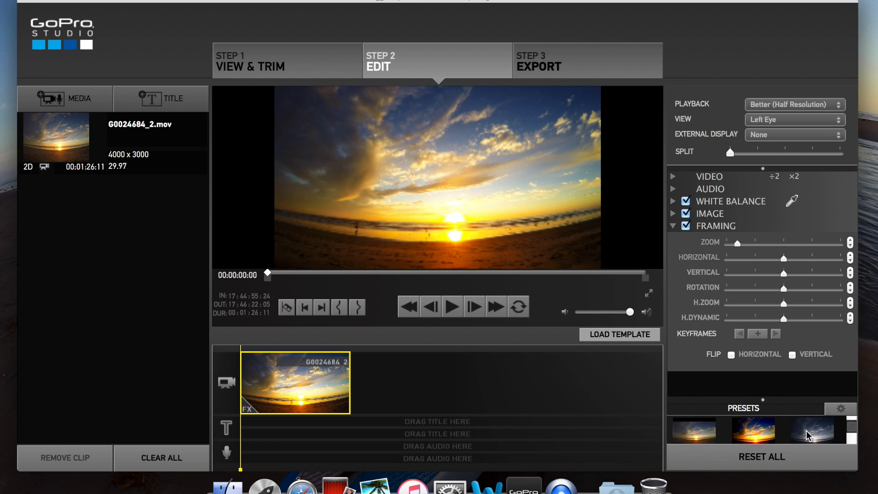
{"action": "scroll", "coordinate": [806, 431], "scroll_direction": "down", "scroll_amount": 2}
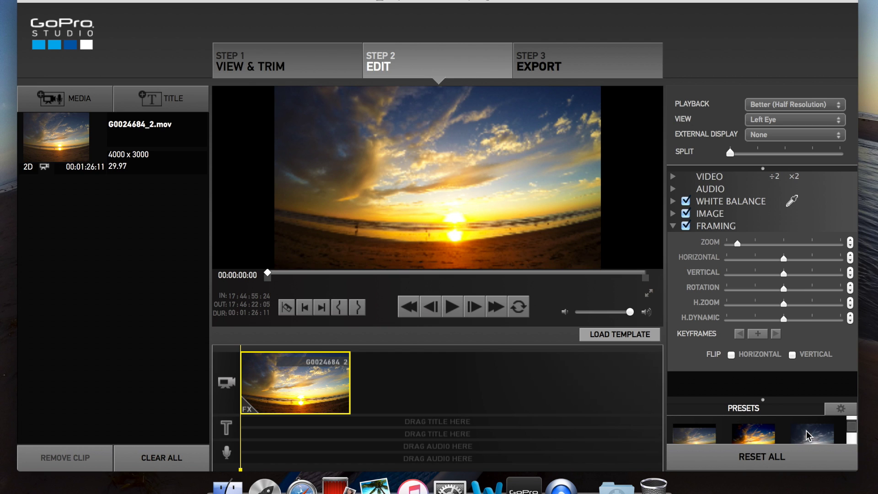
- Apply the 4x3 to Wide preset to the clip
{"action": "left_click_drag", "start_coordinate": [780, 388], "coordinate": [773, 280]}
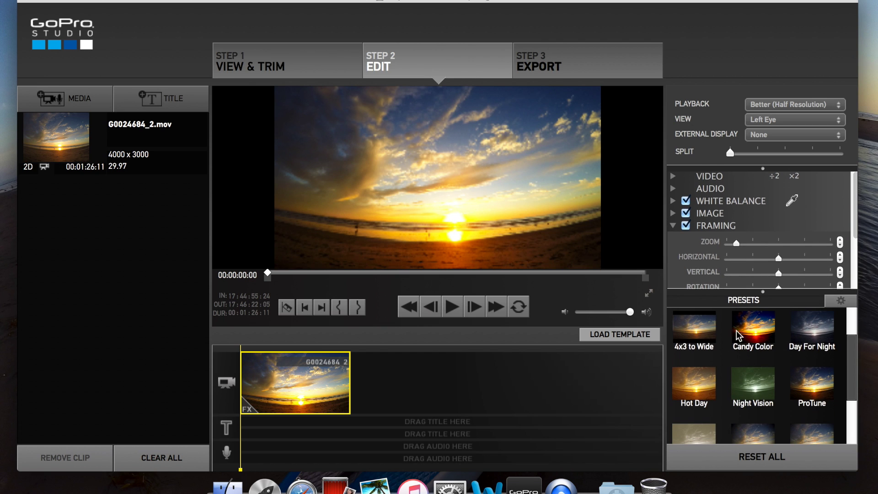
{"action": "left_click", "coordinate": [694, 331]}
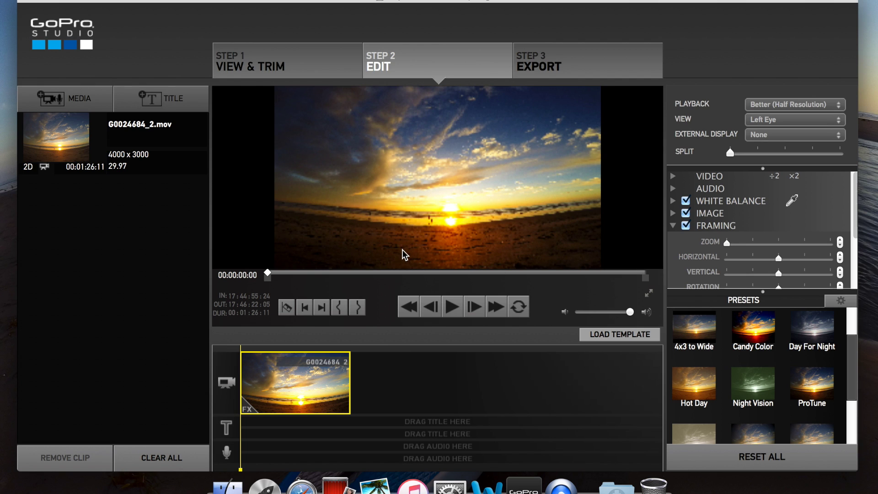
{"action": "left_click_drag", "start_coordinate": [716, 293], "coordinate": [720, 381]}
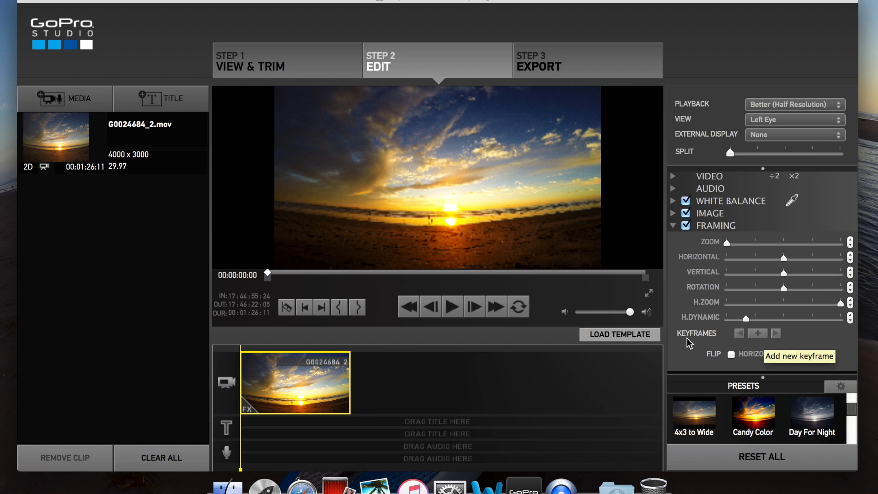
- Add a keyframe at 00:00:00:00, zoomed in about halfway and panned toward the right
{"action": "left_click", "coordinate": [758, 334]}
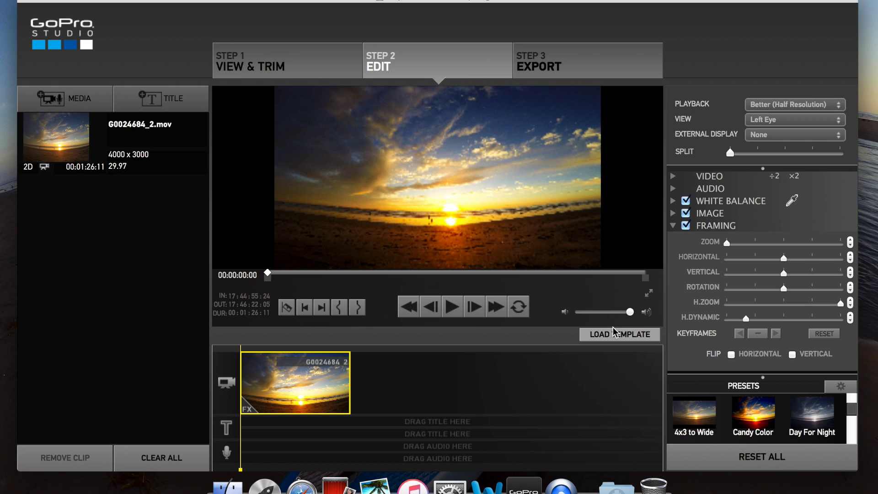
{"action": "left_click", "coordinate": [784, 245]}
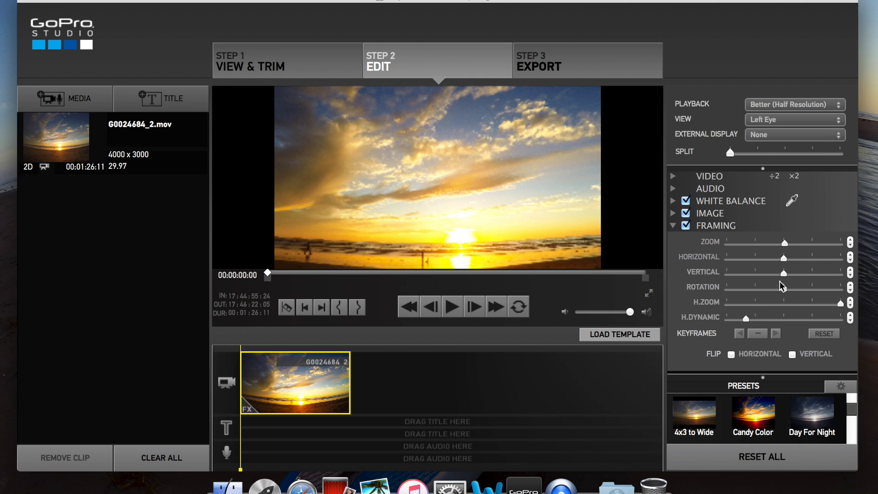
{"action": "left_click_drag", "start_coordinate": [779, 274], "coordinate": [776, 273]}
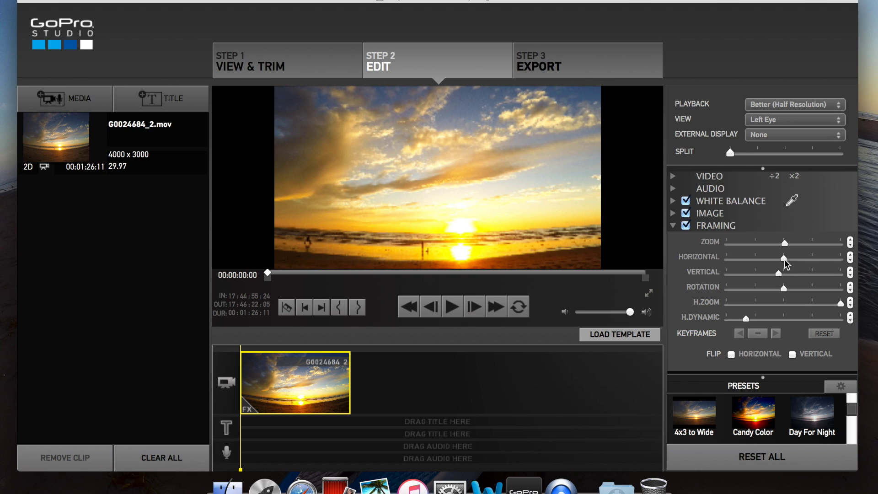
{"action": "left_click", "coordinate": [809, 259]}
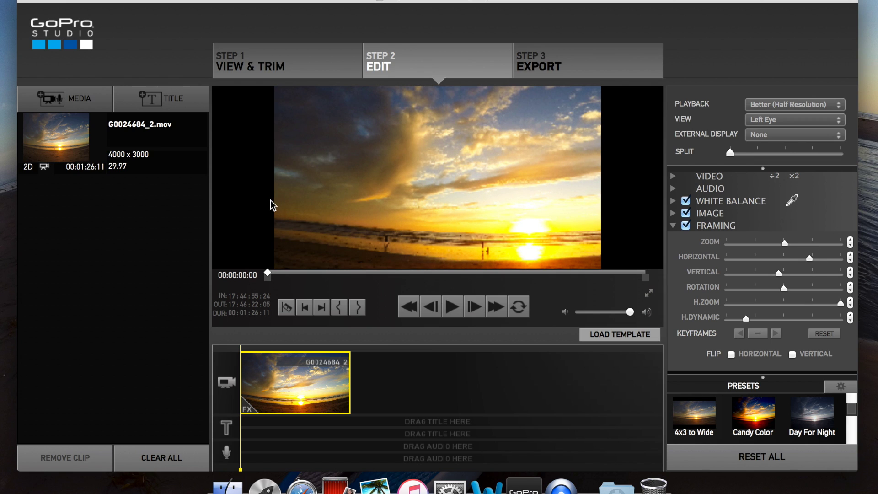
{"action": "left_click", "coordinate": [808, 259]}
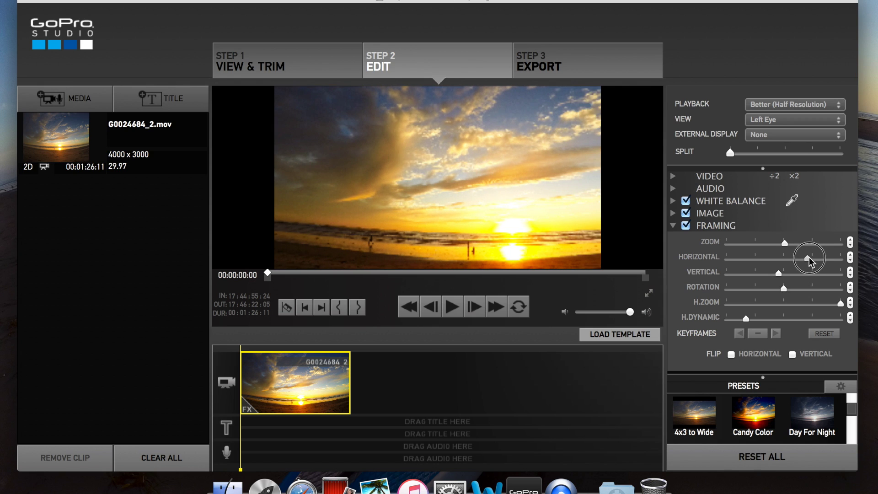
{"action": "left_click_drag", "start_coordinate": [808, 257], "coordinate": [809, 257]}
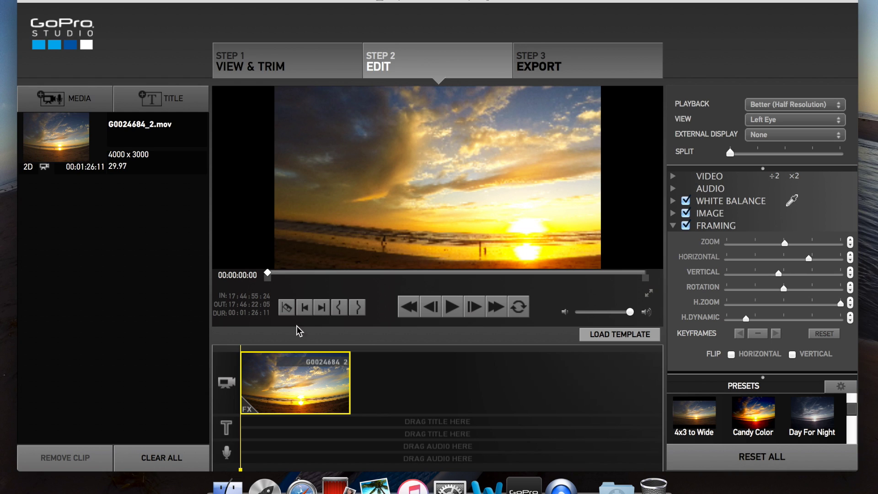
- Add a keyframe at the clip's last frame with the Horizontal framing panned left
{"action": "left_click", "coordinate": [322, 313]}
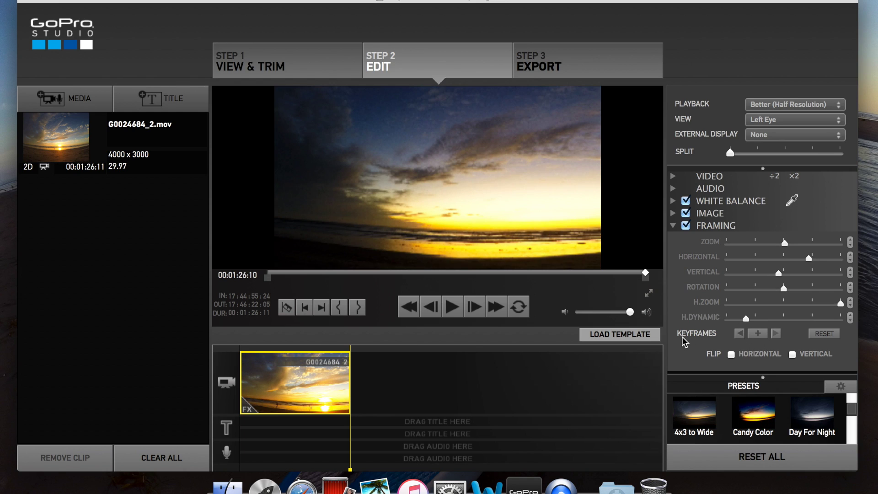
{"action": "left_click", "coordinate": [756, 333]}
{"action": "left_click_drag", "start_coordinate": [741, 314], "coordinate": [745, 318]}
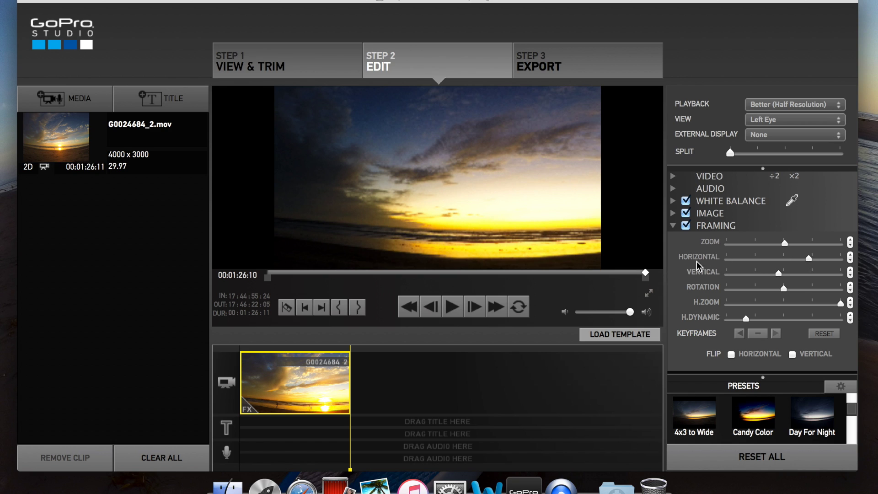
{"action": "left_click", "coordinate": [760, 259]}
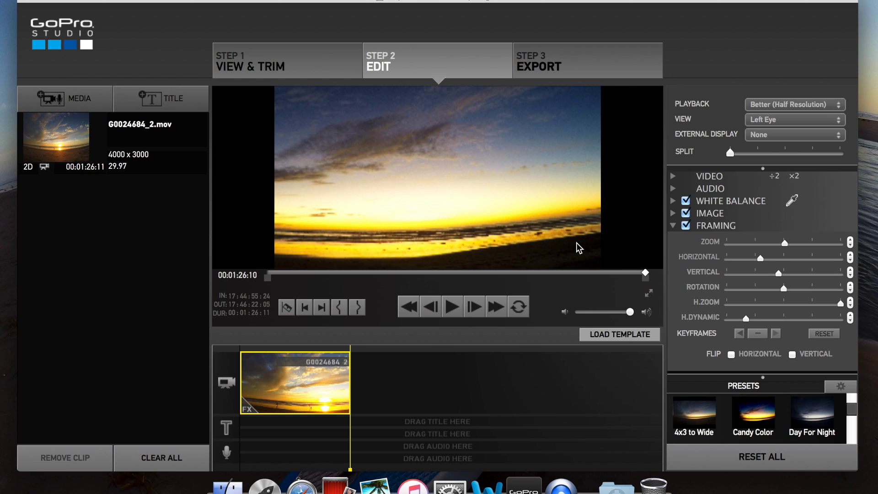
{"action": "key", "text": "Home"}
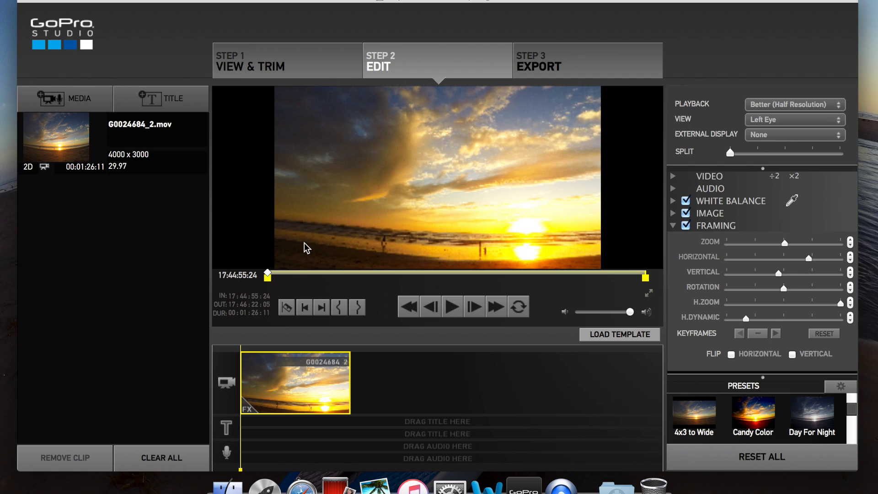
{"action": "left_click", "coordinate": [775, 333]}
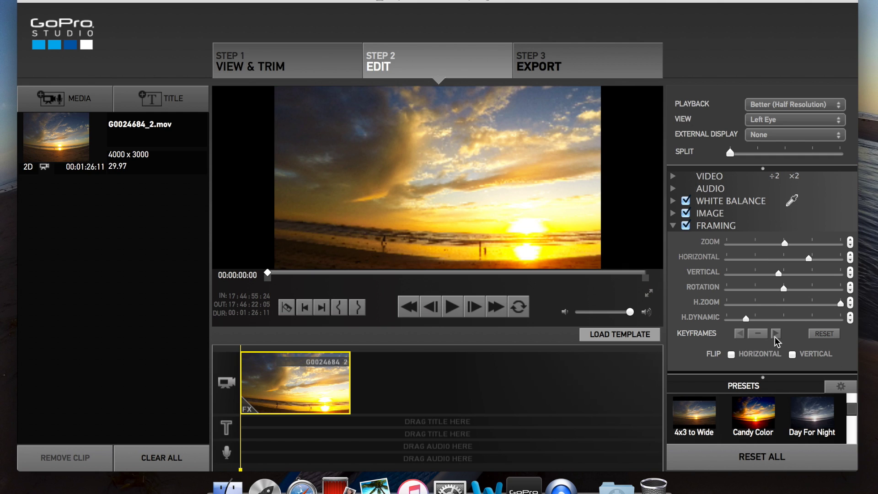
{"action": "left_click", "coordinate": [776, 334]}
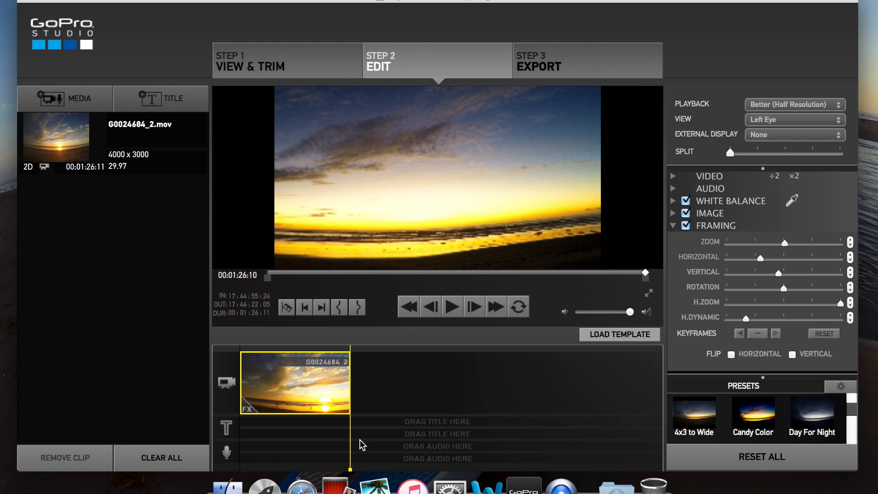
{"action": "left_click", "coordinate": [419, 309]}
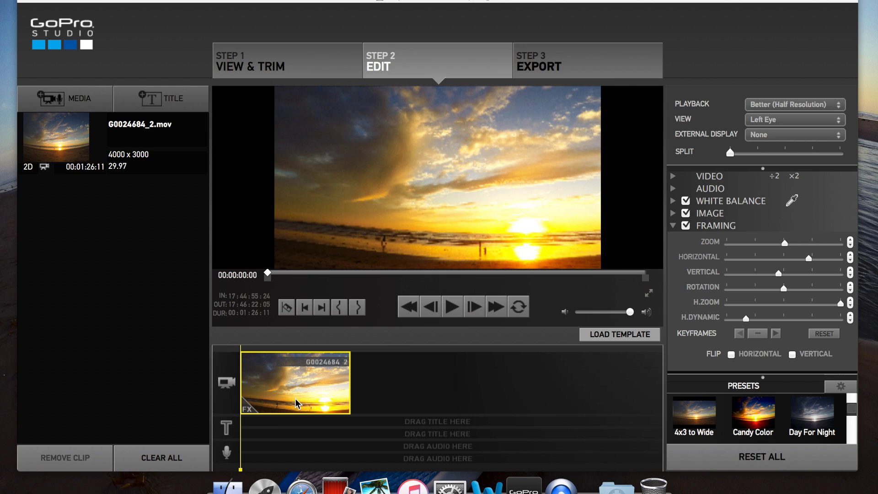
- Add a keyframe a little into the clip with the Framing Zoom reduced for a wider view
{"action": "left_click", "coordinate": [296, 401]}
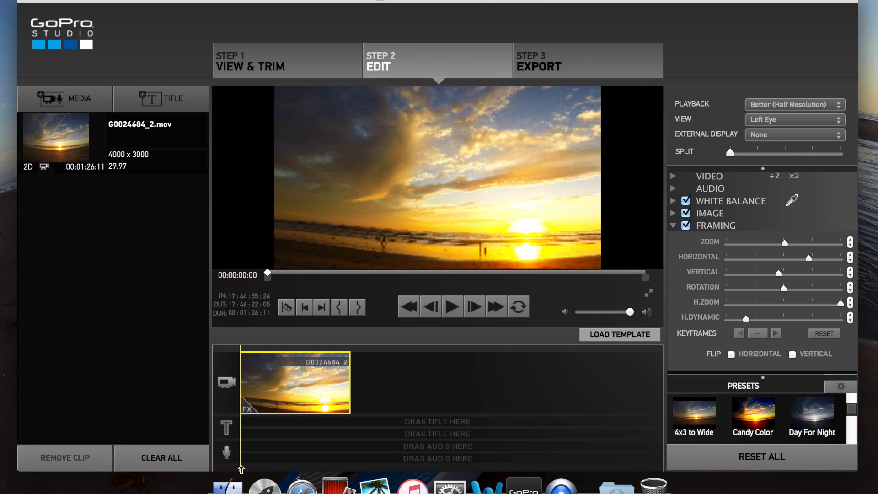
{"action": "left_click_drag", "start_coordinate": [241, 470], "coordinate": [296, 462]}
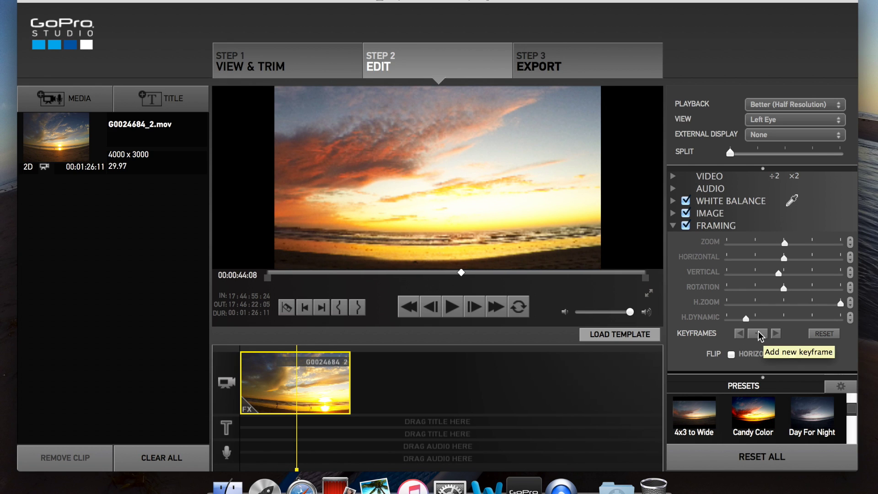
{"action": "left_click", "coordinate": [758, 334]}
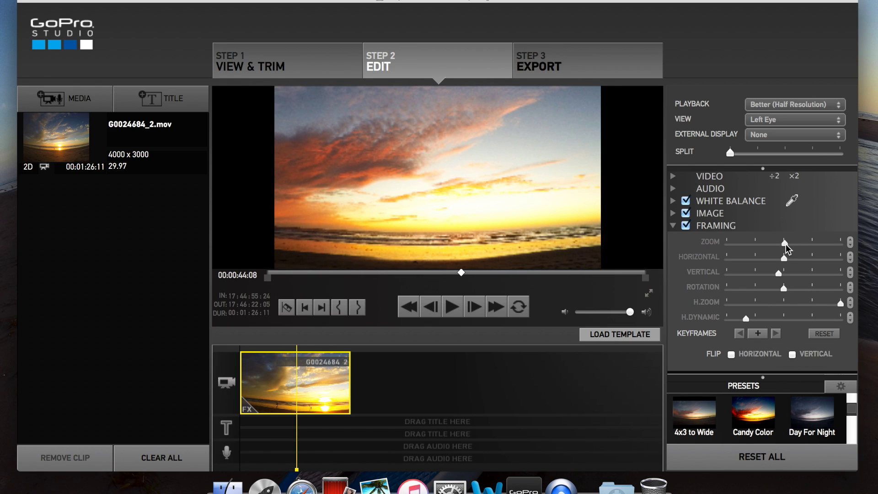
{"action": "left_click_drag", "start_coordinate": [787, 248], "coordinate": [758, 248]}
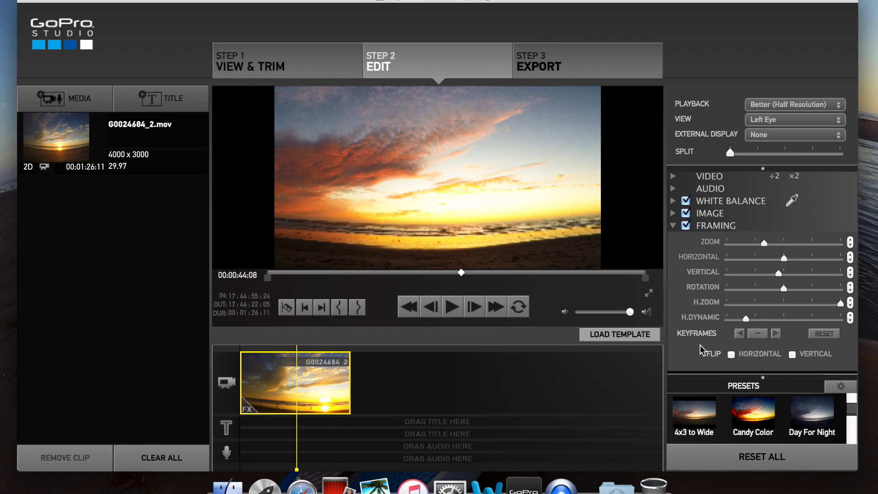
- Step through the start, middle and end keyframes to review the pan and zoom
{"action": "left_click", "coordinate": [738, 334]}
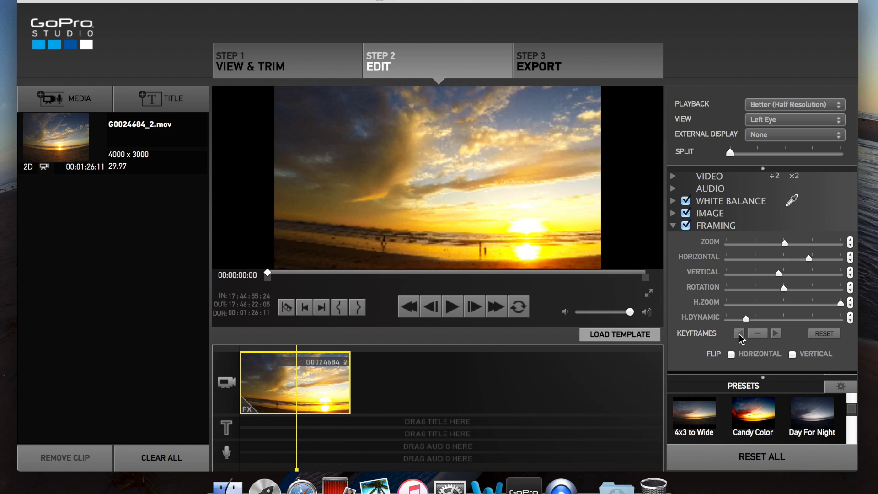
{"action": "left_click", "coordinate": [775, 334]}
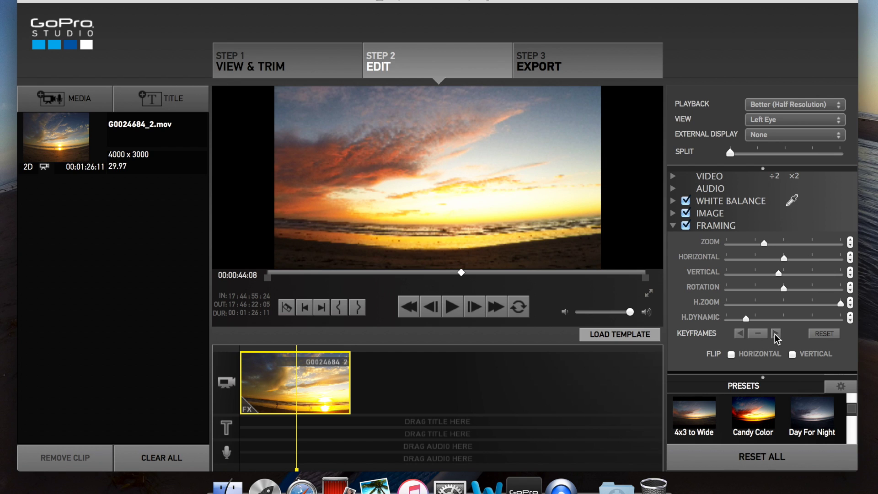
{"action": "left_click", "coordinate": [775, 334]}
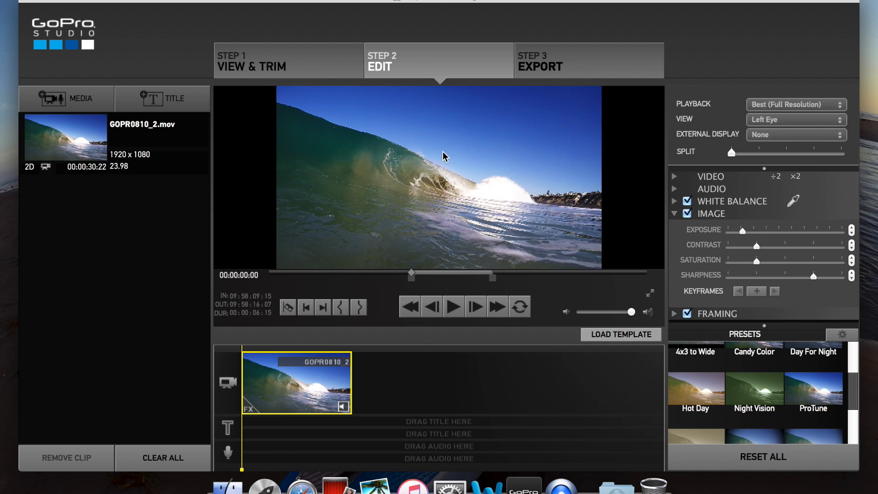
- Keyframe the wave clip high-contrast black-and-white at 0:00 and back to normal colour at 3:02
{"action": "left_click", "coordinate": [756, 291]}
{"action": "left_click_drag", "start_coordinate": [755, 246], "coordinate": [763, 245]}
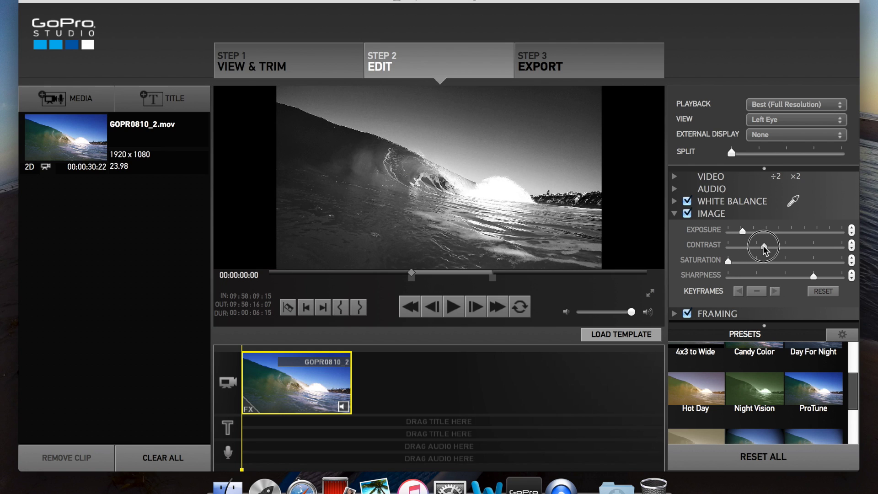
{"action": "left_click", "coordinate": [242, 468]}
{"action": "left_click_drag", "start_coordinate": [242, 468], "coordinate": [292, 469]}
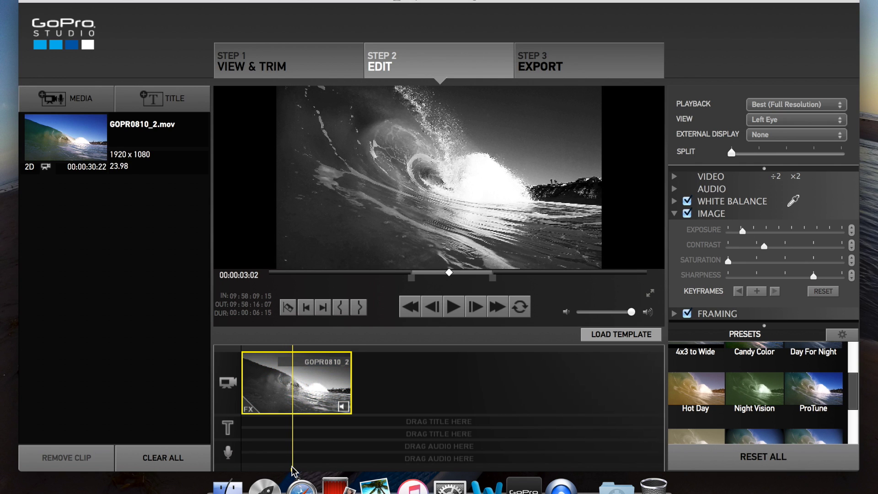
{"action": "left_click", "coordinate": [756, 291]}
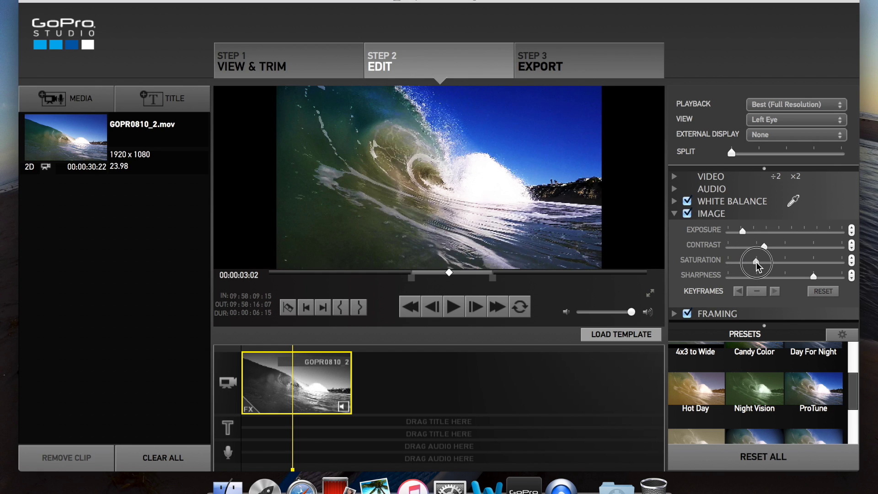
{"action": "left_click_drag", "start_coordinate": [762, 248], "coordinate": [757, 247]}
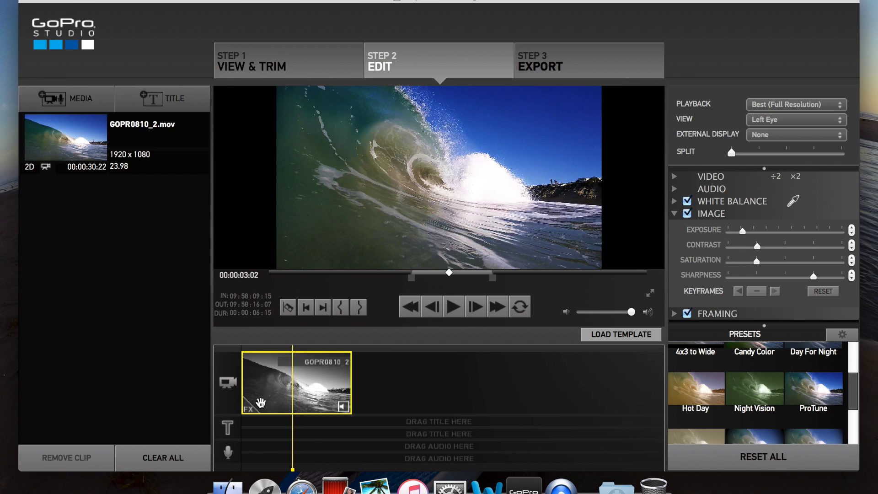
{"action": "left_click_drag", "start_coordinate": [294, 466], "coordinate": [328, 470]}
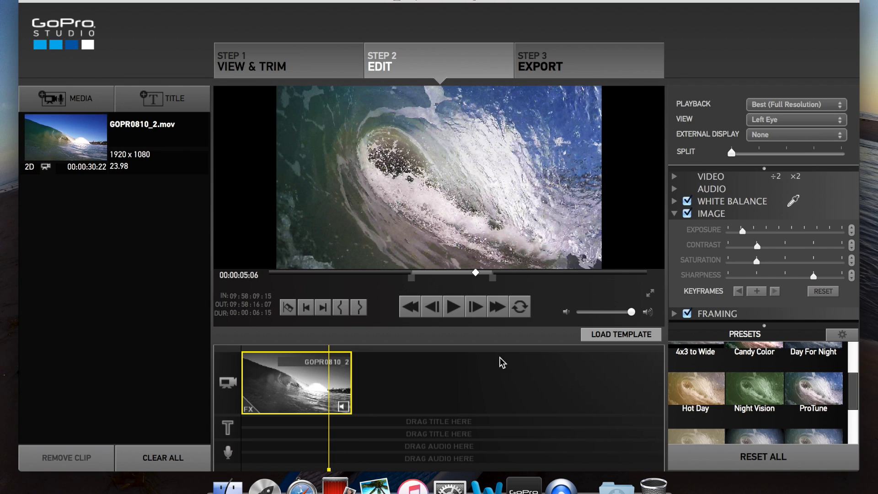
- Keyframe at 5:06, then keyframe the last frame with Exposure at minimum, and play the fade
{"action": "left_click", "coordinate": [752, 291]}
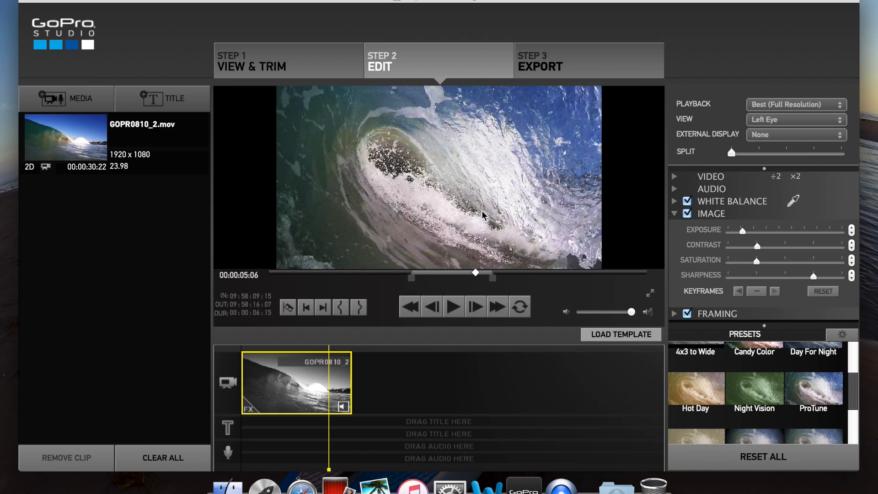
{"action": "left_click", "coordinate": [322, 307]}
{"action": "left_click", "coordinate": [757, 293]}
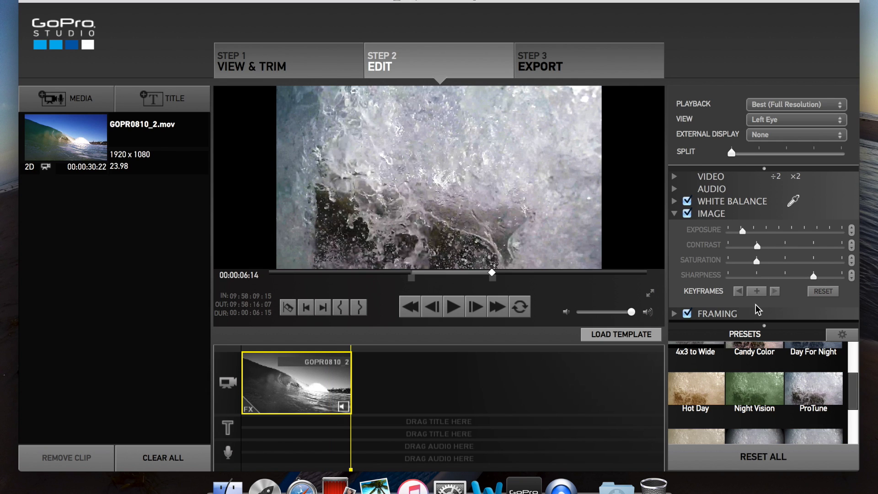
{"action": "left_click", "coordinate": [757, 294]}
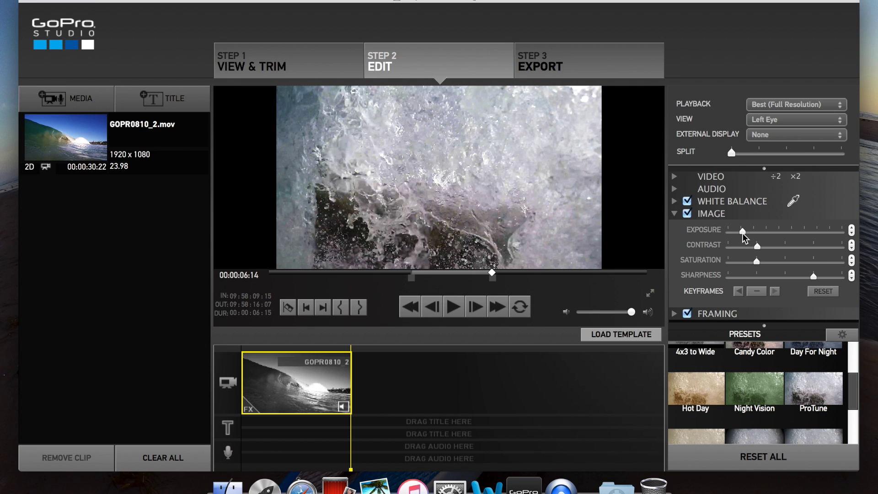
{"action": "left_click_drag", "start_coordinate": [741, 229], "coordinate": [728, 230]}
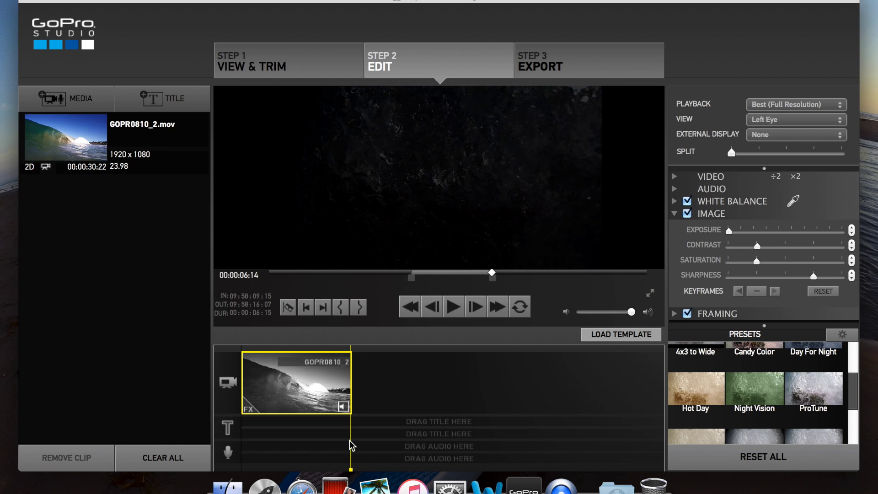
{"action": "left_click_drag", "start_coordinate": [350, 468], "coordinate": [327, 469]}
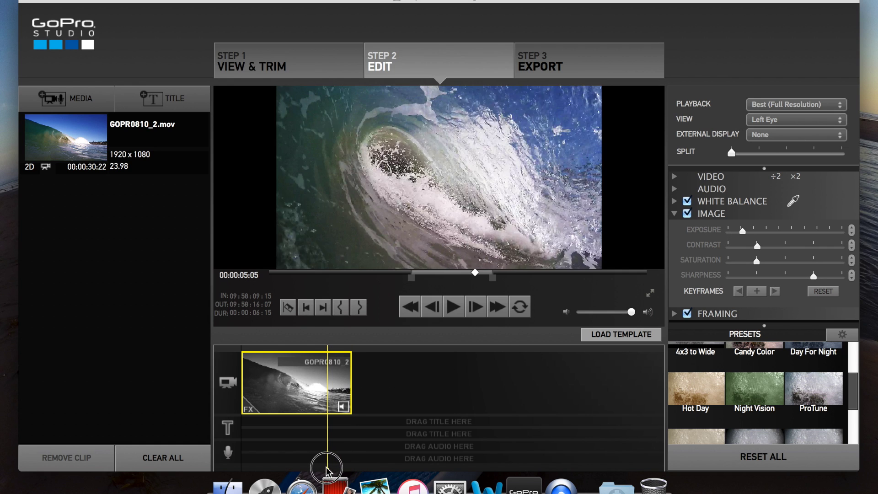
{"action": "left_click", "coordinate": [452, 307]}
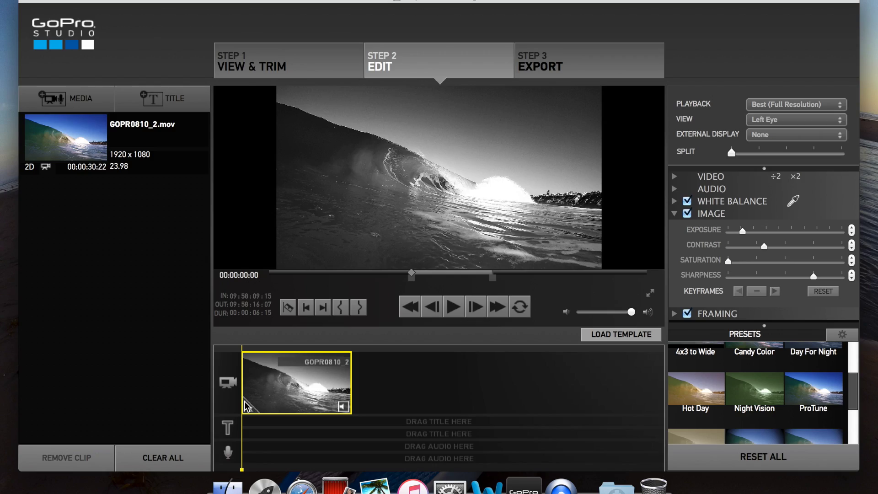
- Play the wave clip from its start to preview the keyframed effects
{"action": "left_click", "coordinate": [452, 307]}
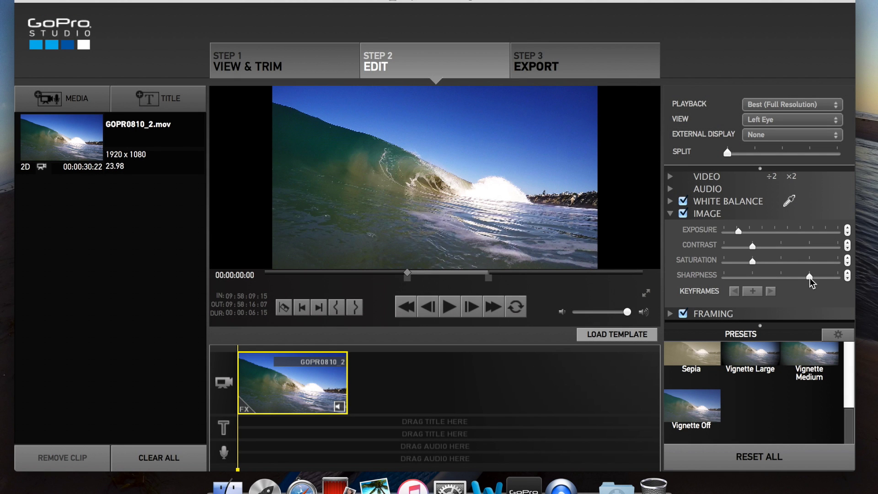
- Keyframe Sharpness fully off at 0:00 and raise it again at a keyframe near 3:05
{"action": "left_click", "coordinate": [751, 292]}
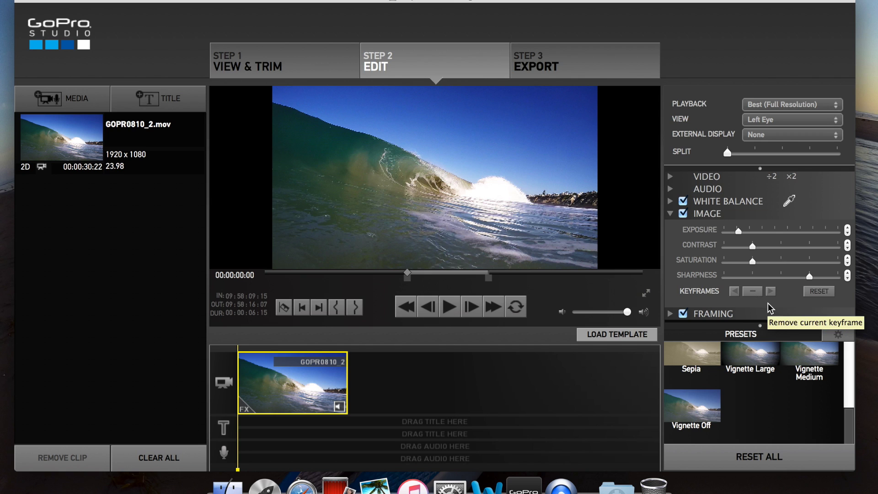
{"action": "left_click_drag", "start_coordinate": [809, 276], "coordinate": [703, 288]}
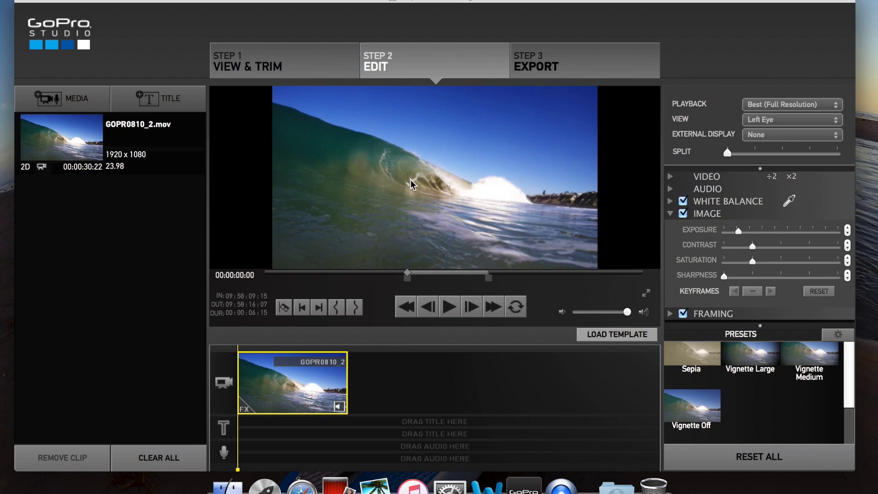
{"action": "left_click", "coordinate": [449, 310]}
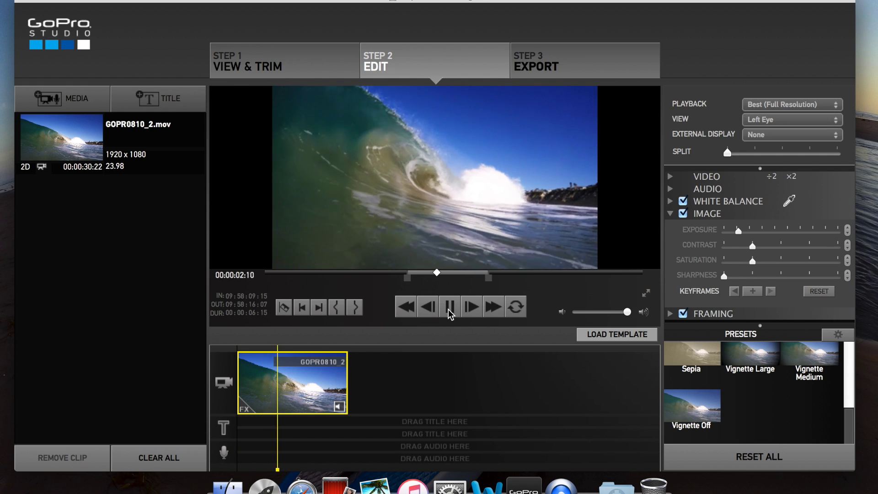
{"action": "left_click", "coordinate": [448, 310]}
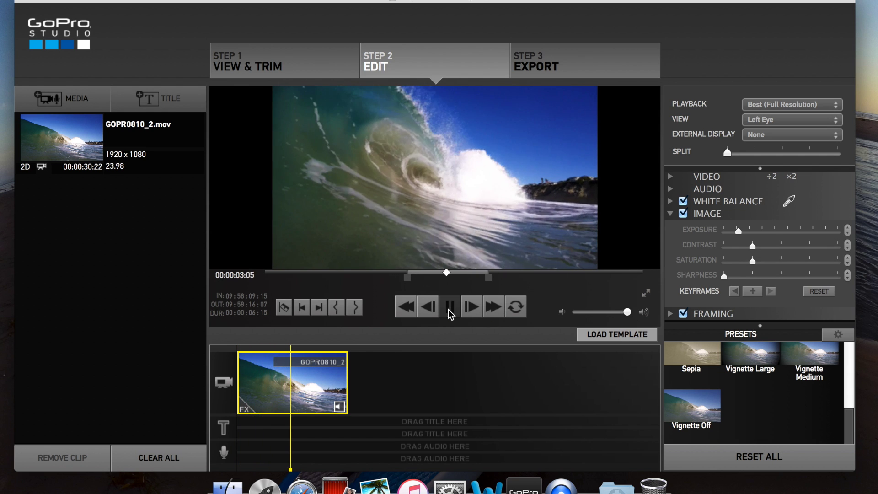
{"action": "left_click", "coordinate": [753, 296]}
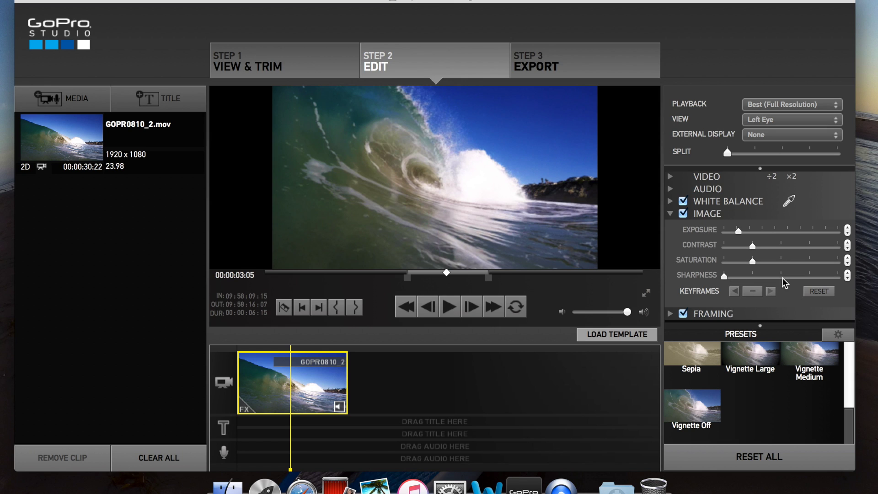
{"action": "left_click_drag", "start_coordinate": [808, 276], "coordinate": [796, 277]}
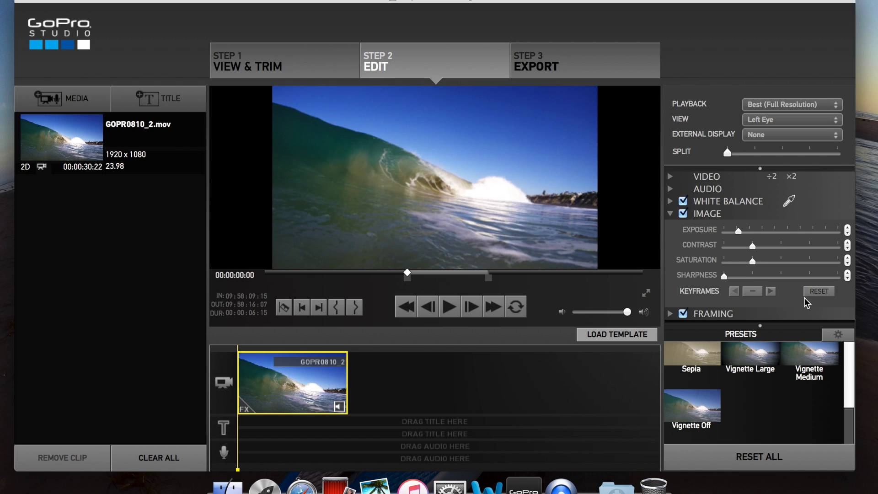
- Reset the wave clip's keyframes to remove the blur-to-focus effect
{"action": "left_click", "coordinate": [819, 292]}
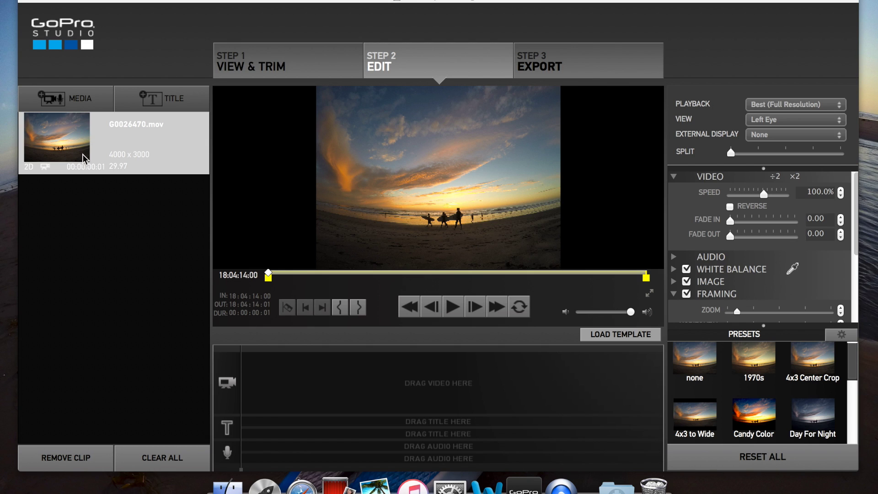
- Slow the sunset photo clip to 0.7% speed with Flux turned off
{"action": "left_click", "coordinate": [67, 136]}
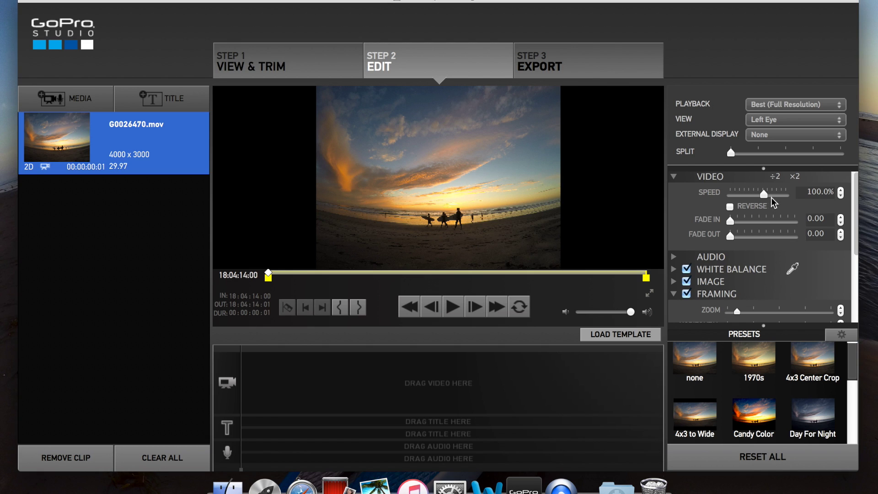
{"action": "left_click_drag", "start_coordinate": [761, 194], "coordinate": [736, 194]}
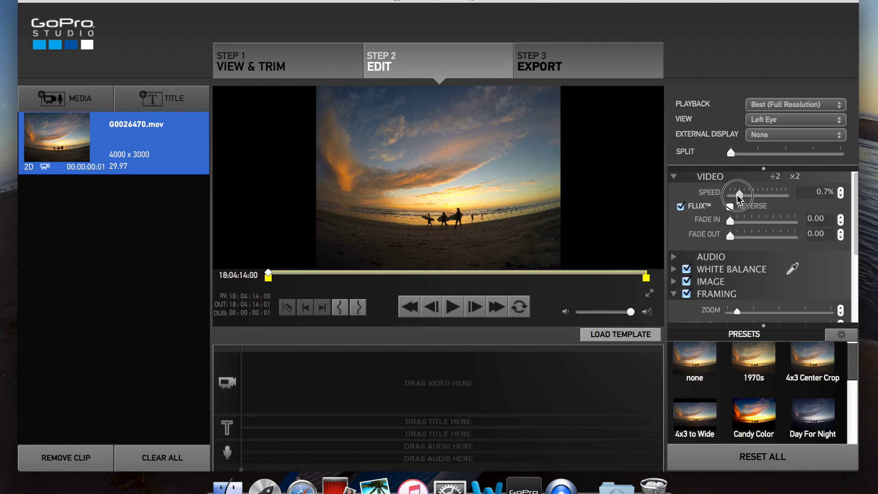
{"action": "left_click", "coordinate": [680, 207]}
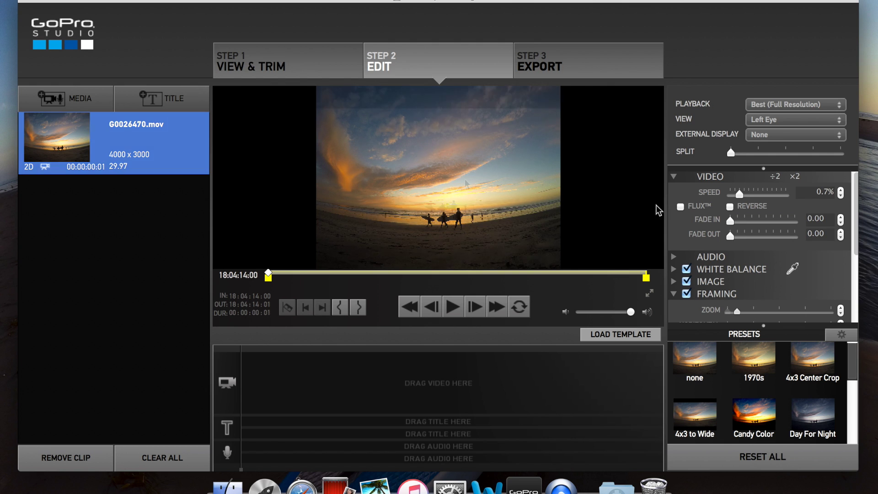
{"action": "left_click", "coordinate": [584, 67]}
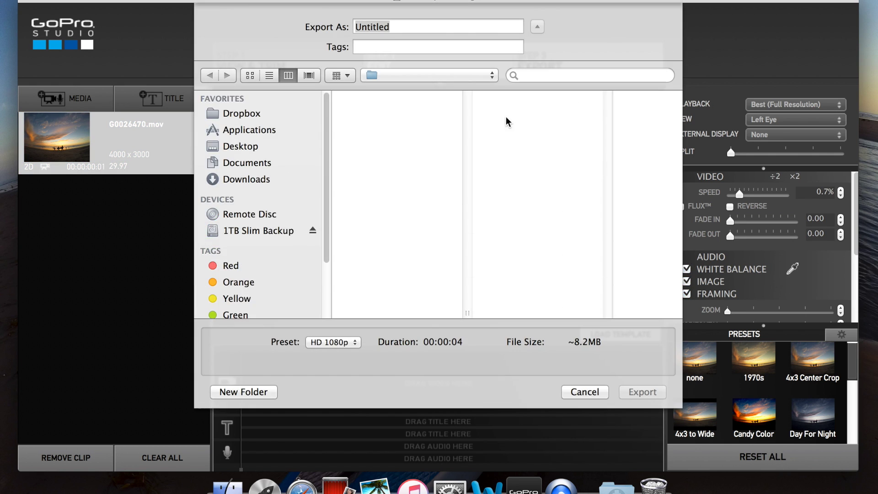
- Export 'Still Photo Video.mov' to the Desktop using the Archive preset at High quality
{"action": "left_click", "coordinate": [334, 342]}
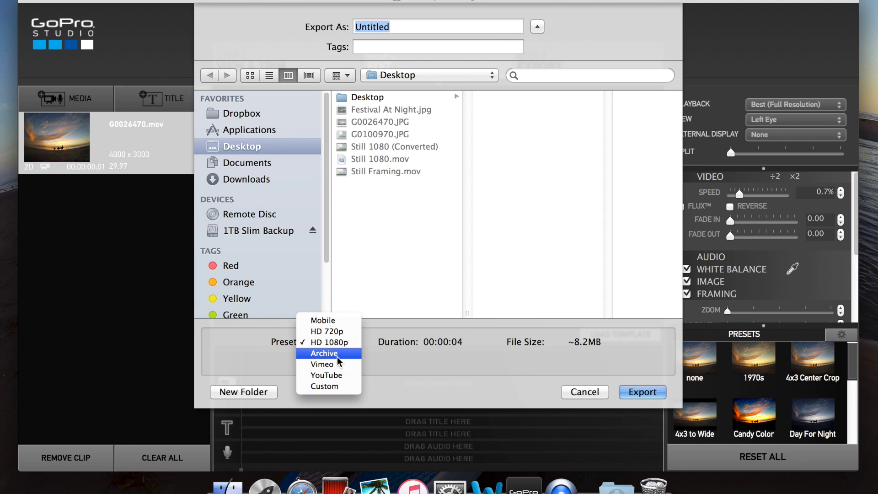
{"action": "left_click", "coordinate": [339, 353]}
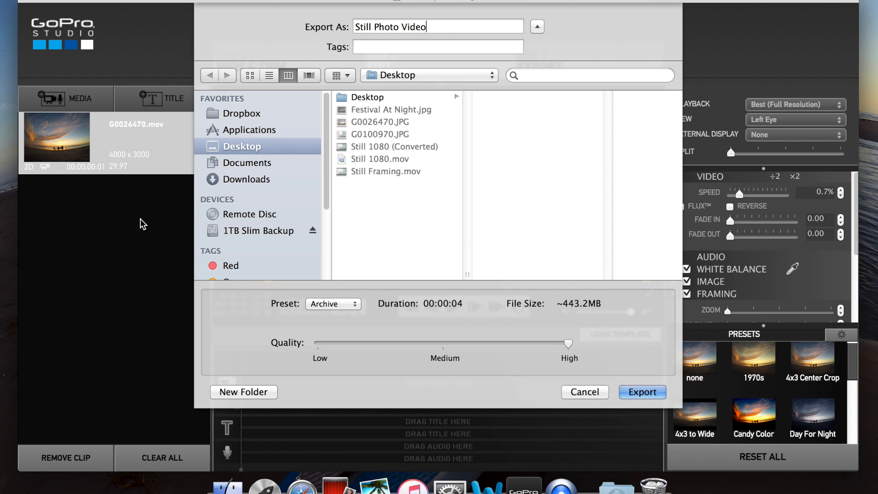
{"action": "left_click", "coordinate": [641, 392]}
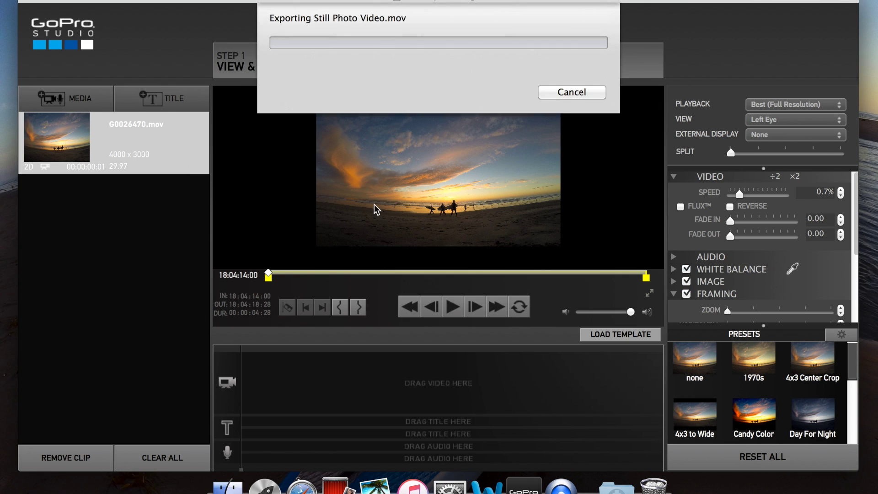